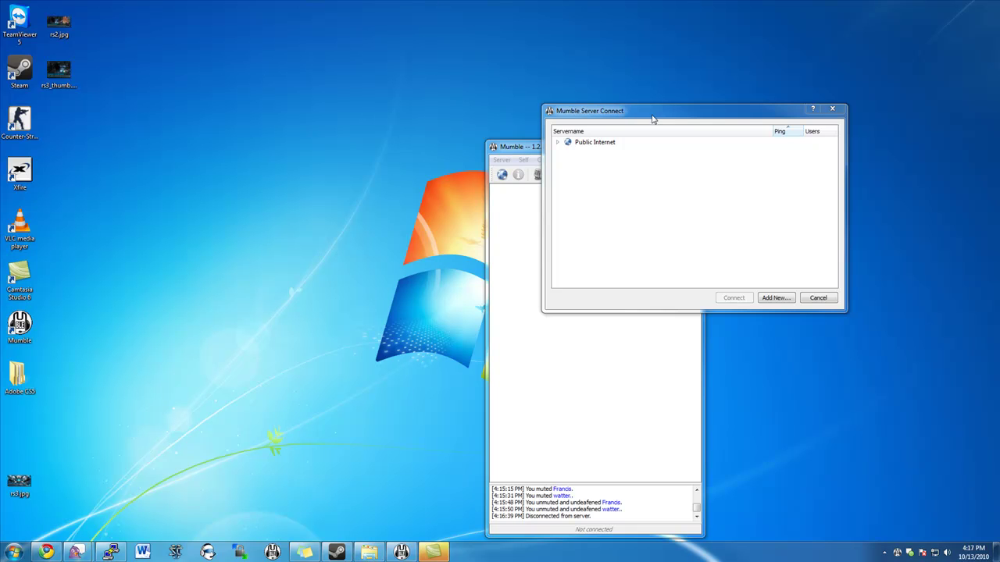
- Add a new server entry named Official SotIS Mumble with the address playsotis.com
{"action": "left_click_drag", "start_coordinate": [672, 111], "coordinate": [581, 205]}
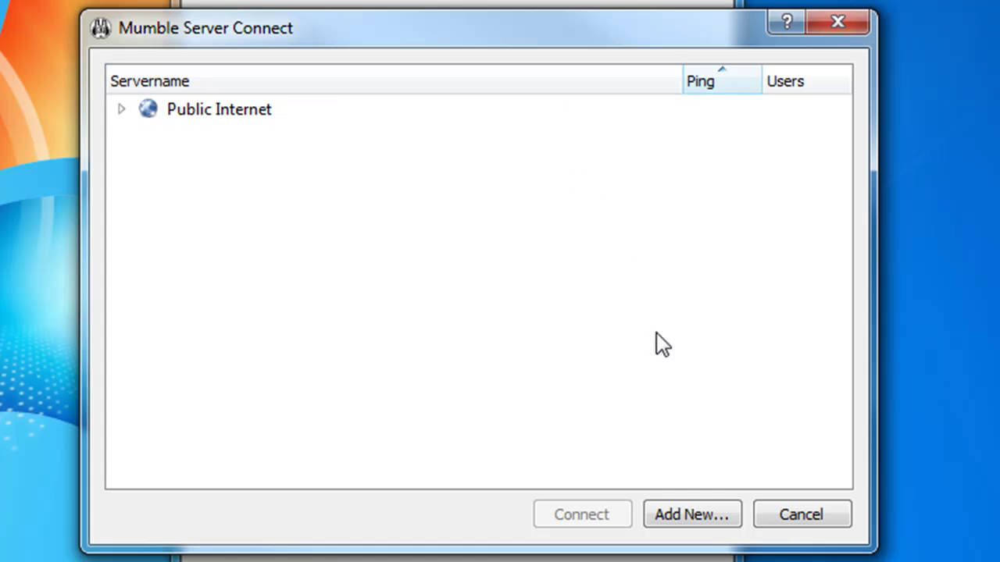
{"action": "left_click", "coordinate": [681, 516]}
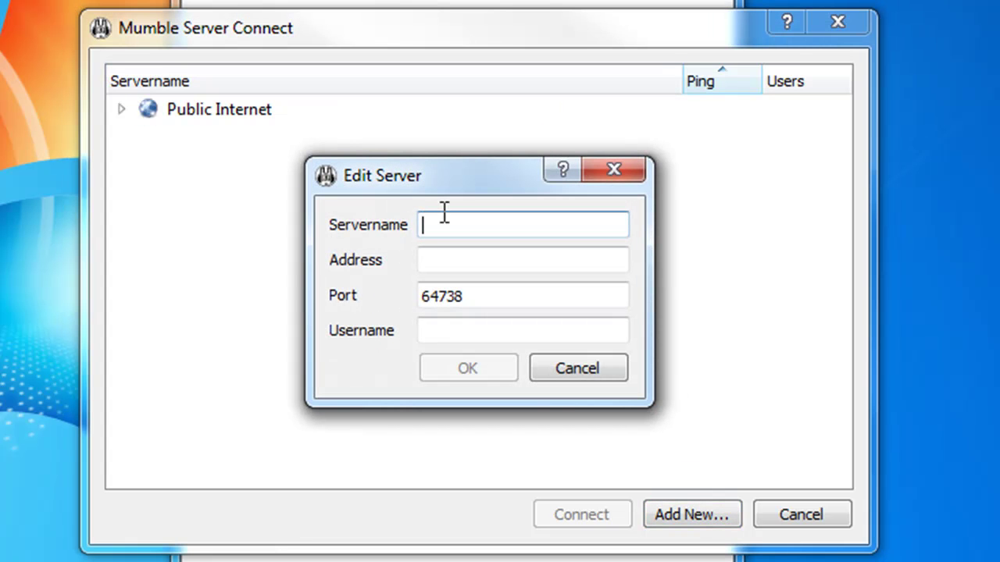
{"action": "type", "text": "Official SotIS MU"}
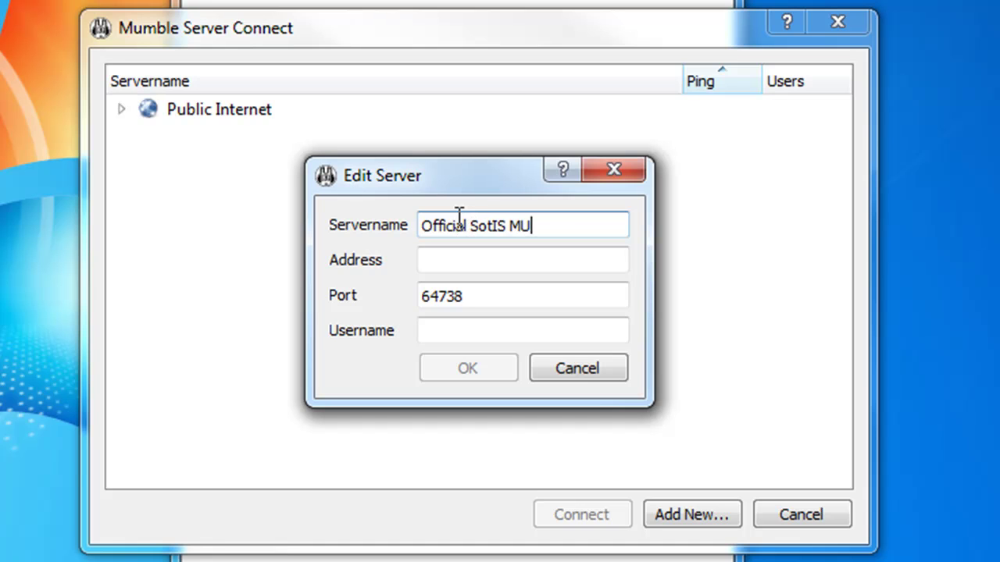
{"action": "key", "text": "BackSpace"}
{"action": "type", "text": "umble"}
{"action": "key", "text": "Tab"}
{"action": "type", "text": "playsotis.com"}
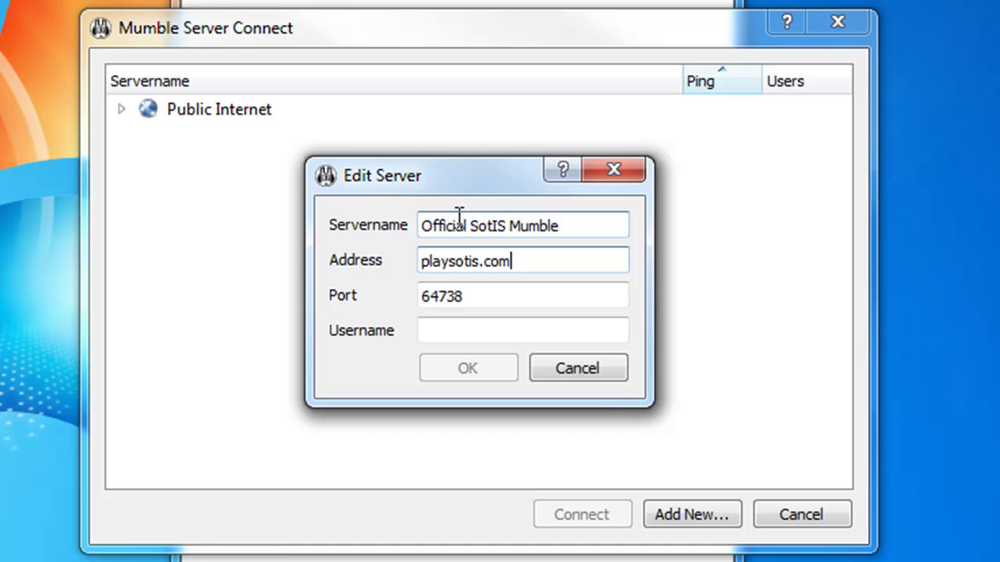
- Keep port 64738, fill in the username for the server entry, save it and connect to that server
{"action": "key", "text": "Tab"}
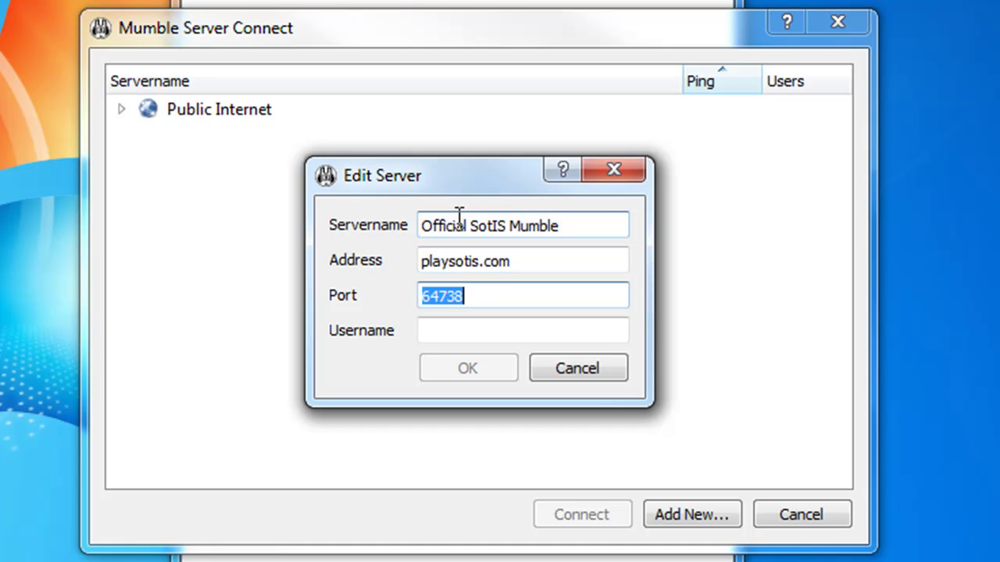
{"action": "key", "text": "Tab"}
{"action": "type", "text": "sidd"}
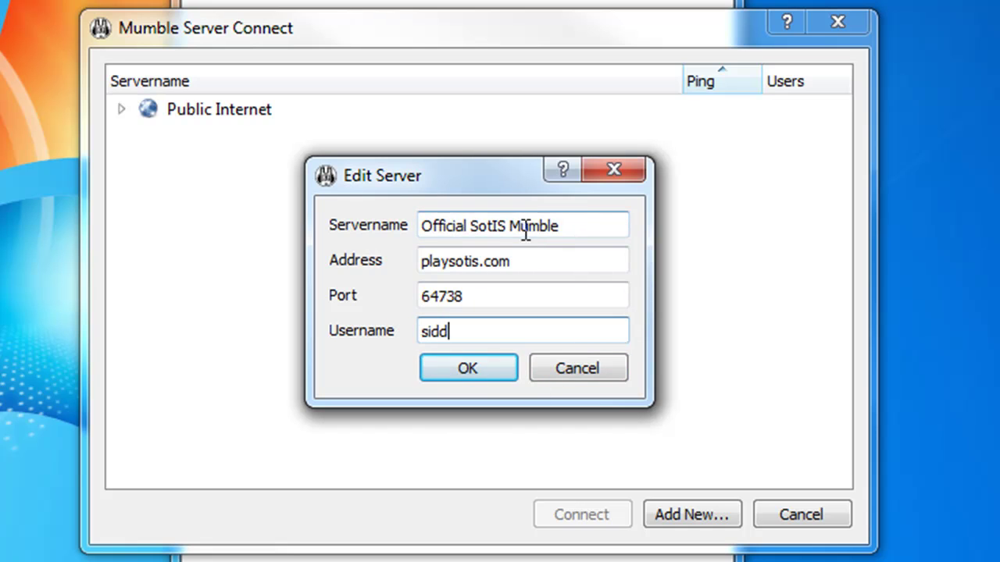
{"action": "left_click", "coordinate": [517, 293]}
{"action": "left_click", "coordinate": [491, 323]}
{"action": "left_click", "coordinate": [476, 373]}
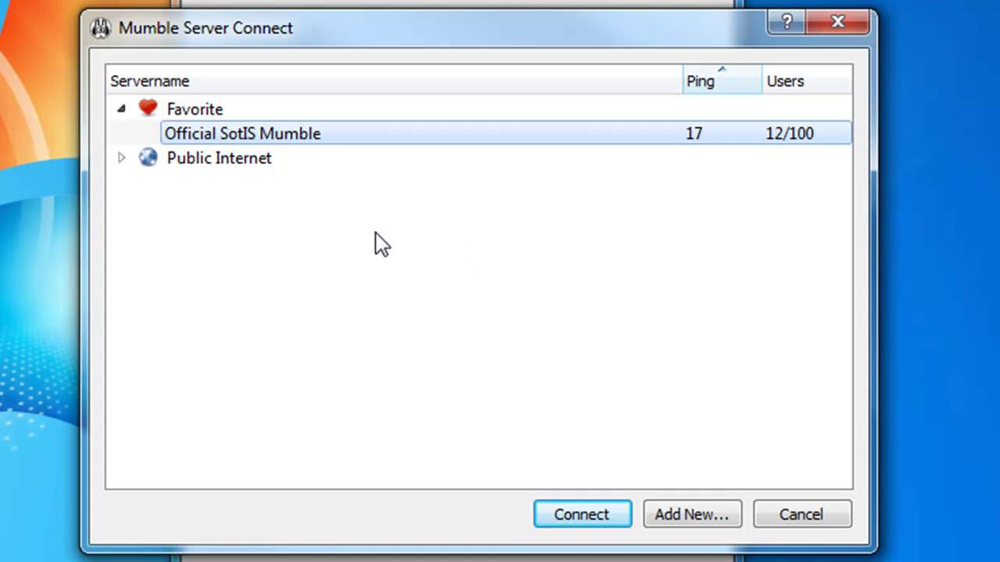
{"action": "left_click", "coordinate": [565, 519]}
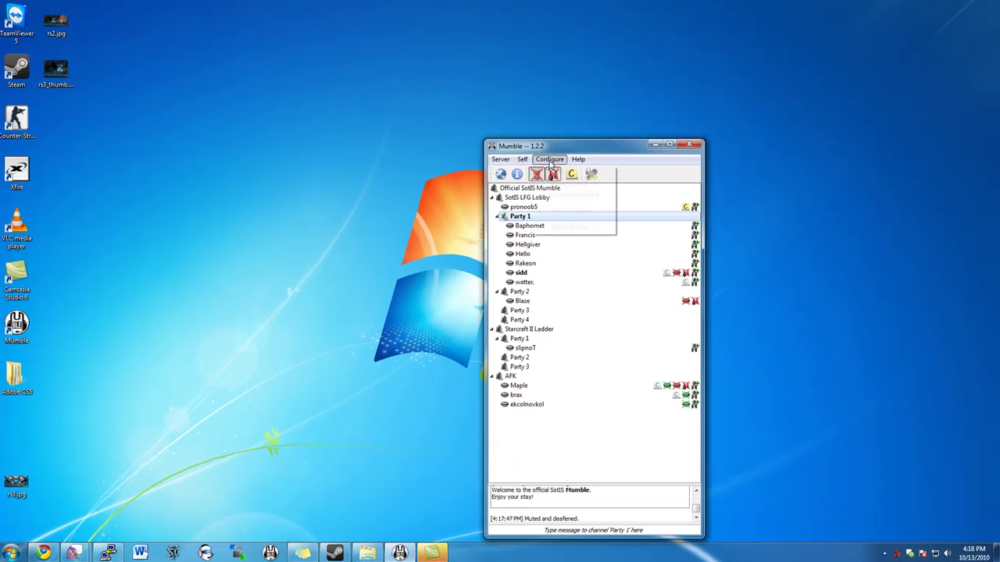
- Open the settings, keep the audio input's Transmit mode on Push To Talk, and go to the shortcut settings
{"action": "left_click", "coordinate": [551, 159]}
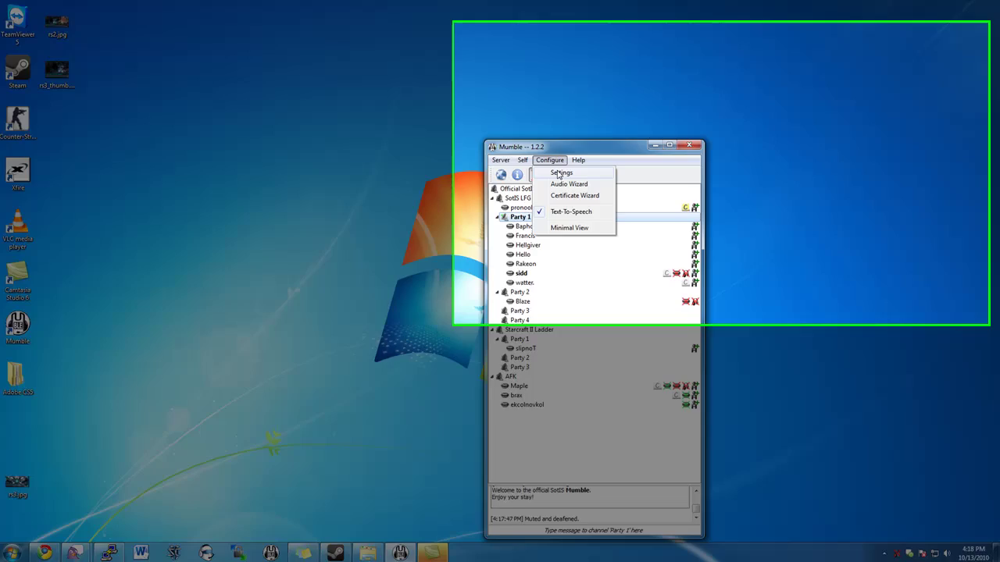
{"action": "left_click", "coordinate": [560, 174]}
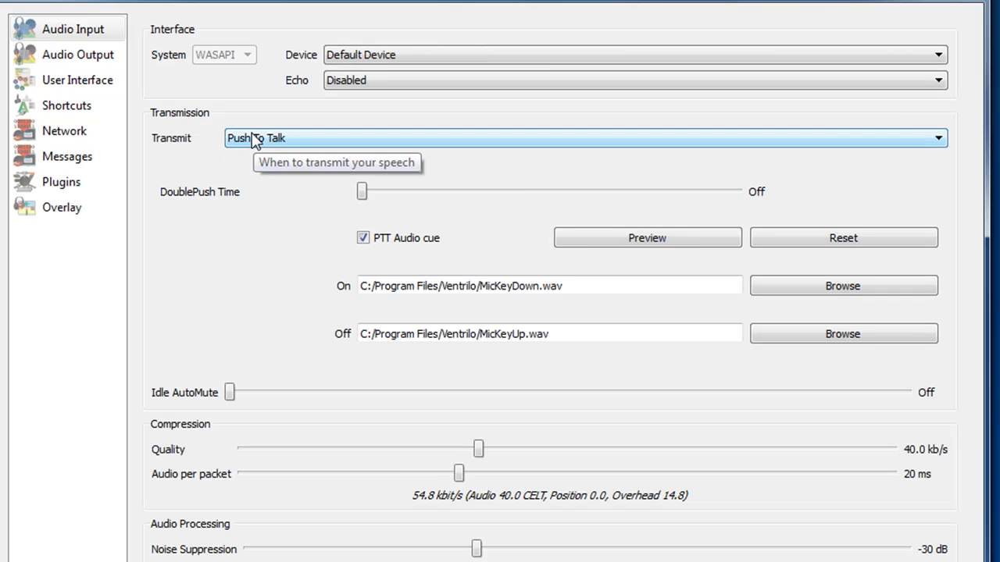
{"action": "left_click", "coordinate": [250, 138]}
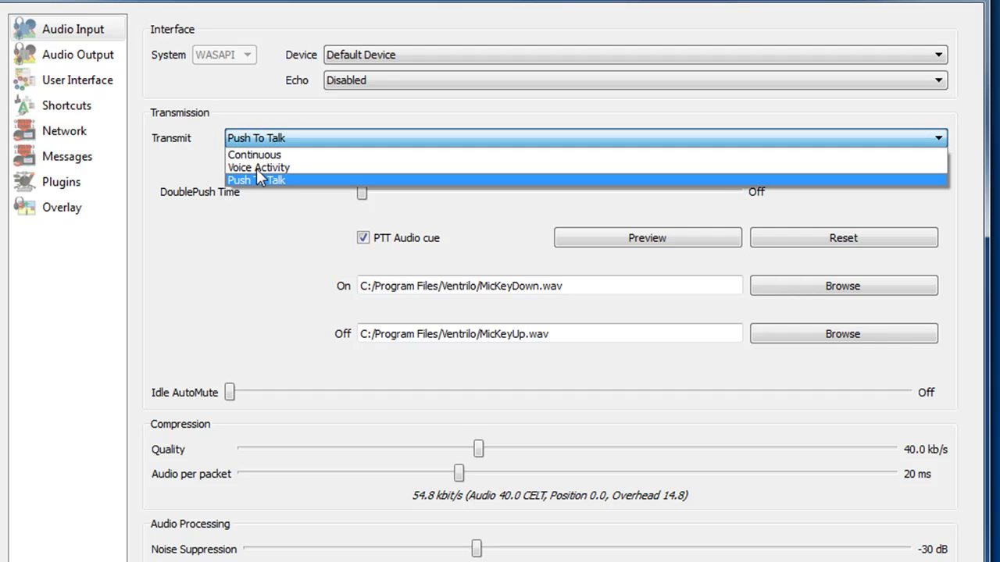
{"action": "left_click", "coordinate": [266, 139]}
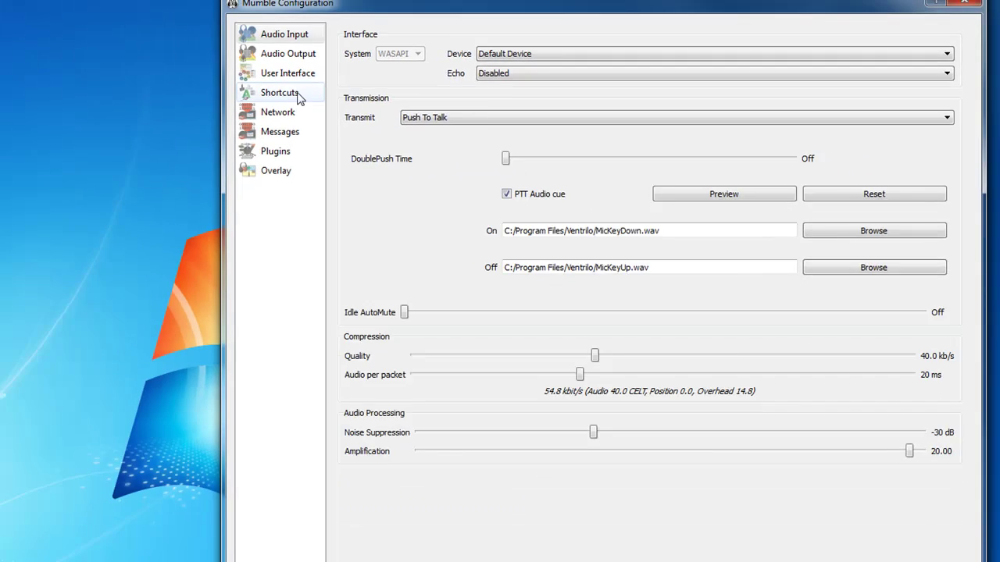
{"action": "left_click", "coordinate": [91, 114]}
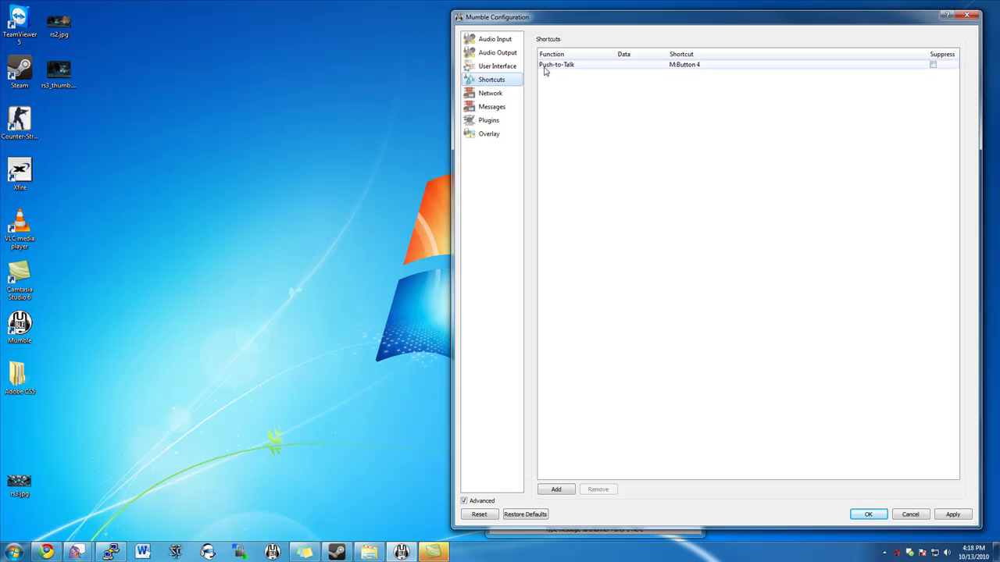
- Add an unassigned shortcut entry, look through its available functions, and remove the entry again
{"action": "left_click", "coordinate": [545, 69]}
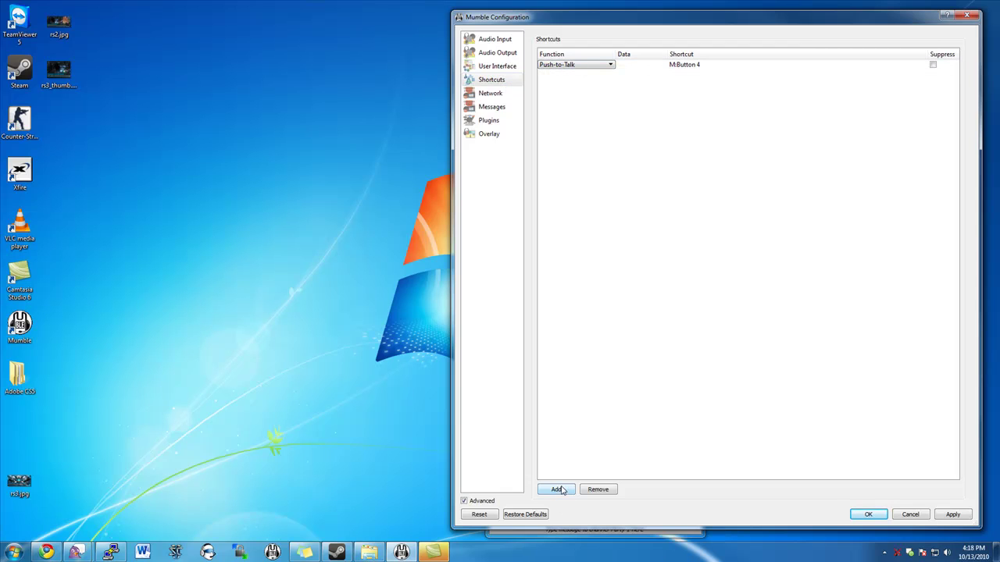
{"action": "left_click", "coordinate": [556, 489]}
{"action": "left_click", "coordinate": [556, 65]}
{"action": "left_click", "coordinate": [574, 65]}
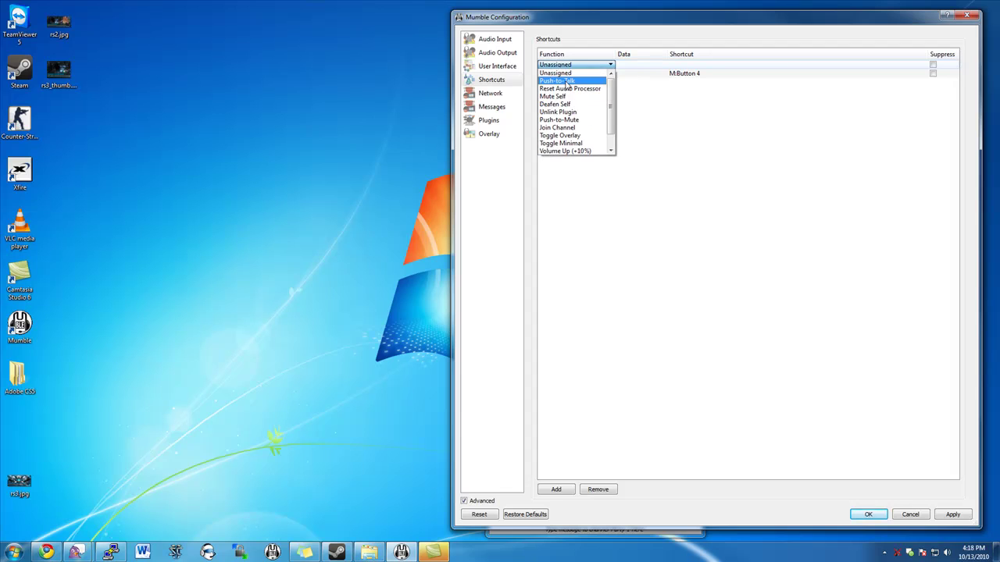
{"action": "left_click", "coordinate": [673, 78]}
{"action": "left_click", "coordinate": [679, 65]}
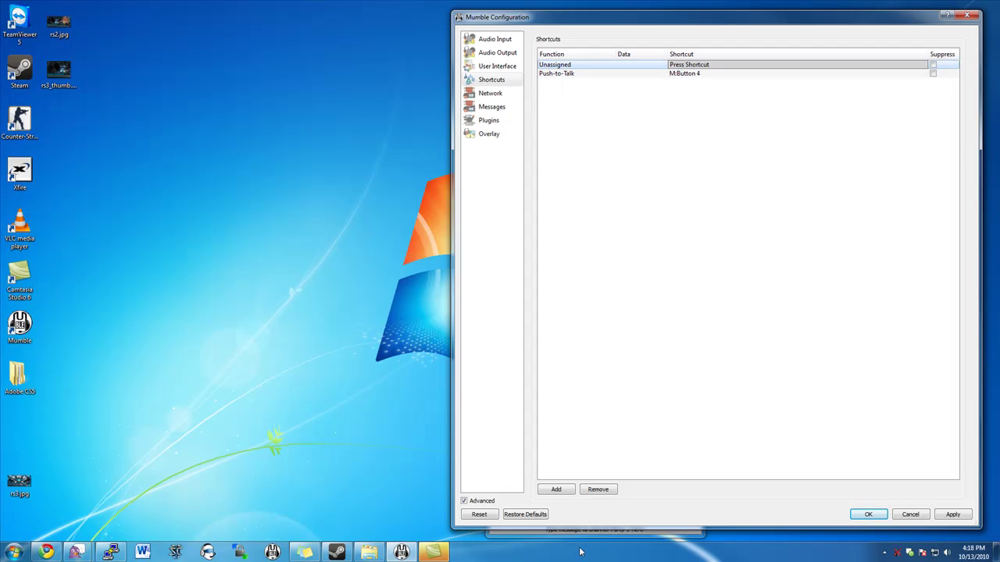
{"action": "left_click", "coordinate": [603, 487]}
{"action": "left_click", "coordinate": [603, 488]}
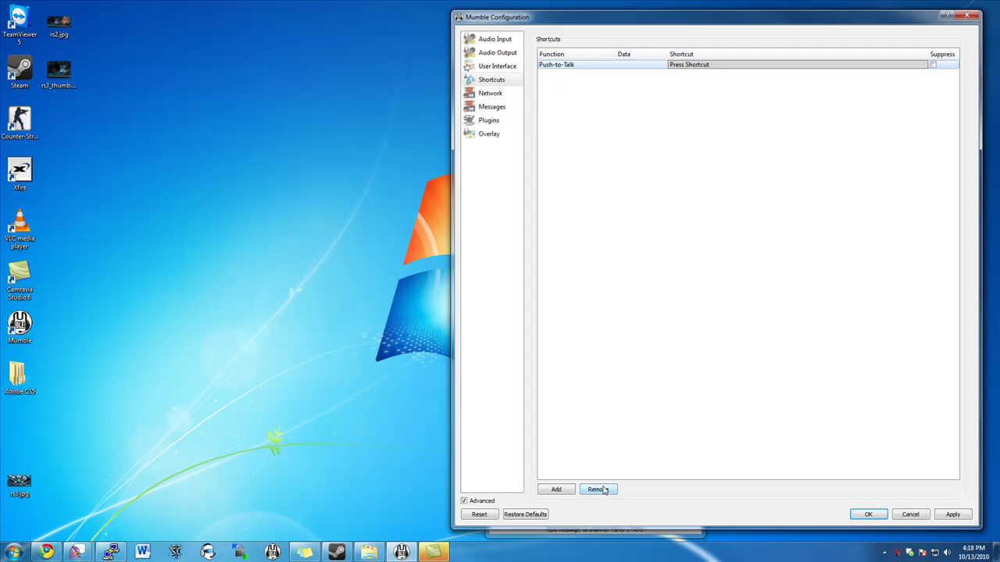
- Assign mouse button 4 as the Push-to-Talk shortcut
{"action": "left_click", "coordinate": [687, 69]}
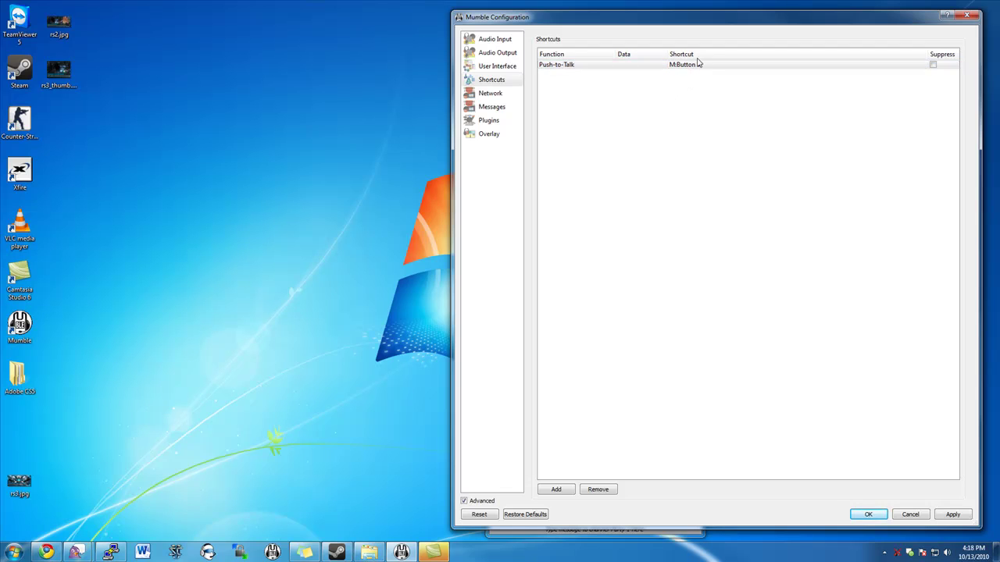
{"action": "left_click", "coordinate": [691, 67]}
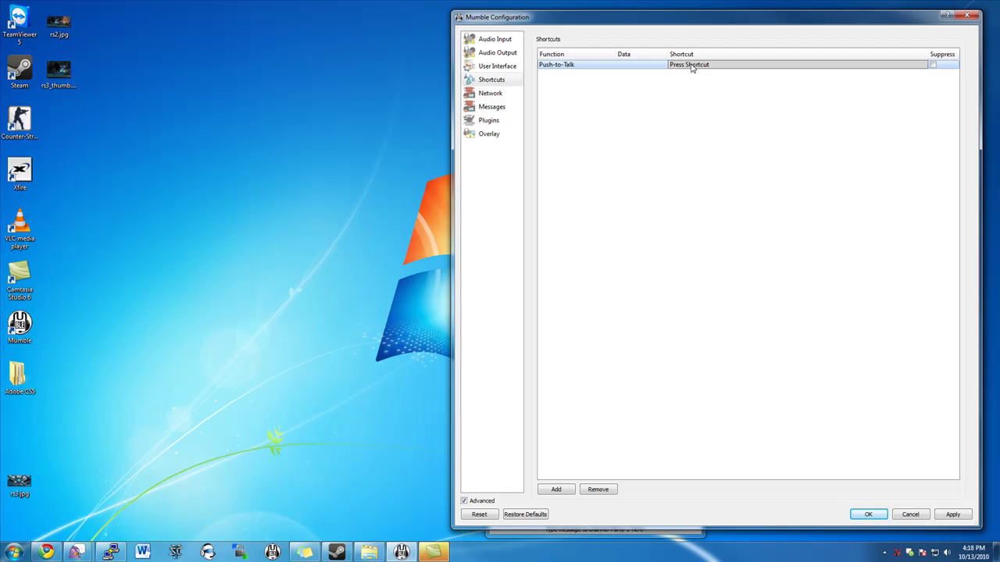
{"action": "left_click", "coordinate": [691, 68]}
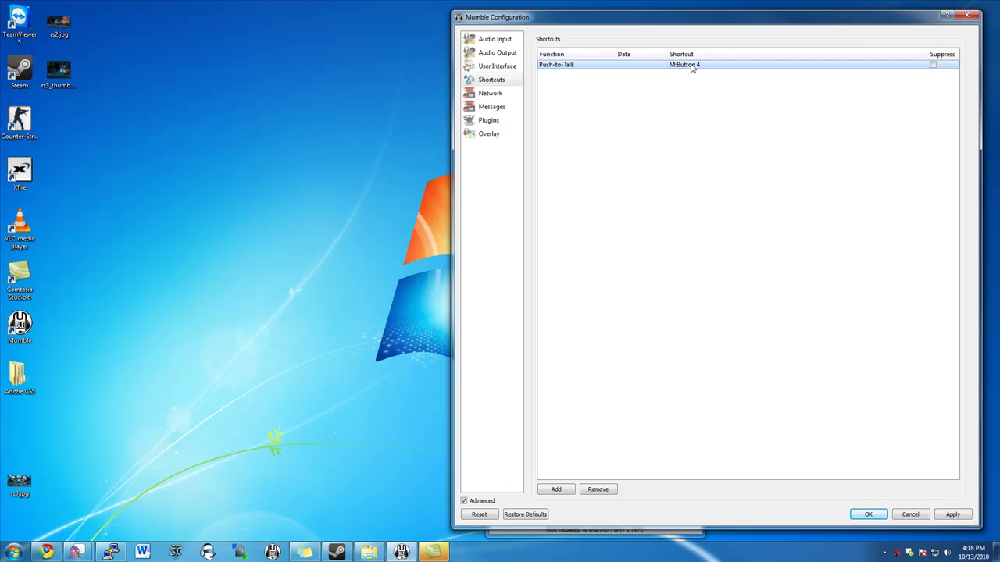
{"action": "left_click", "coordinate": [719, 253]}
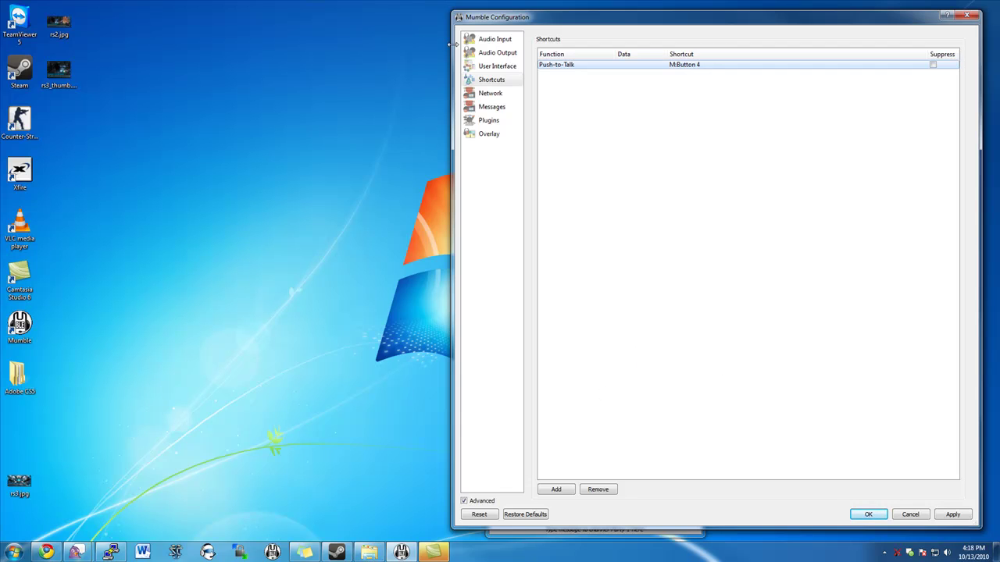
- In the audio input settings, set the push-to-talk On sound to MicKeyDown.wav from the Ventrilo folder in Program Files
{"action": "left_click", "coordinate": [504, 41]}
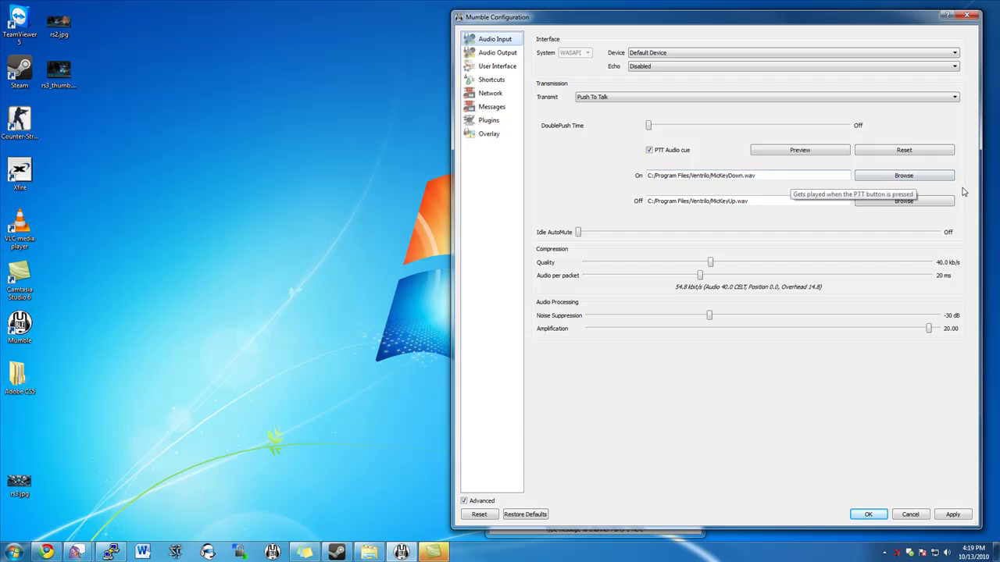
{"action": "left_click", "coordinate": [906, 178]}
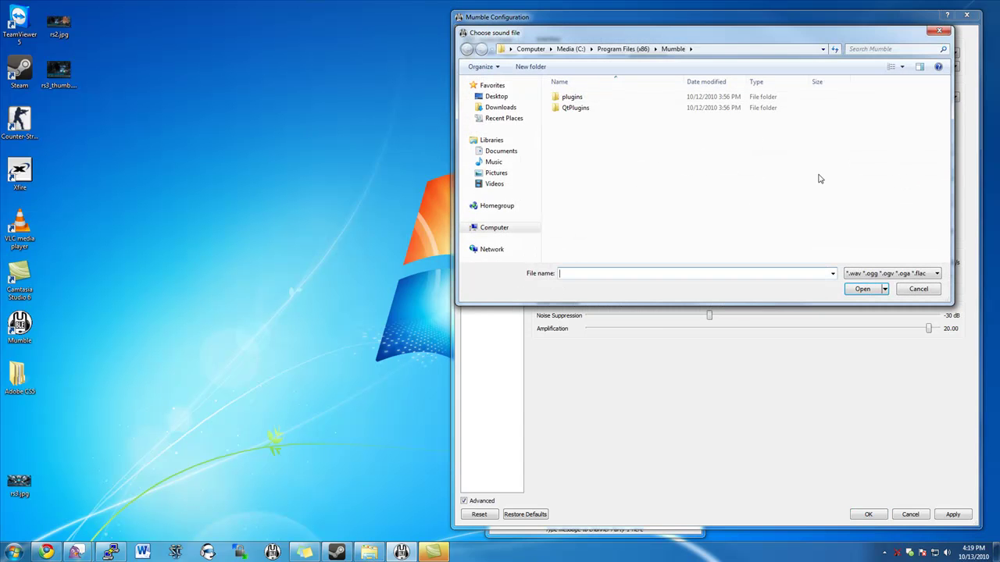
{"action": "left_click", "coordinate": [570, 49]}
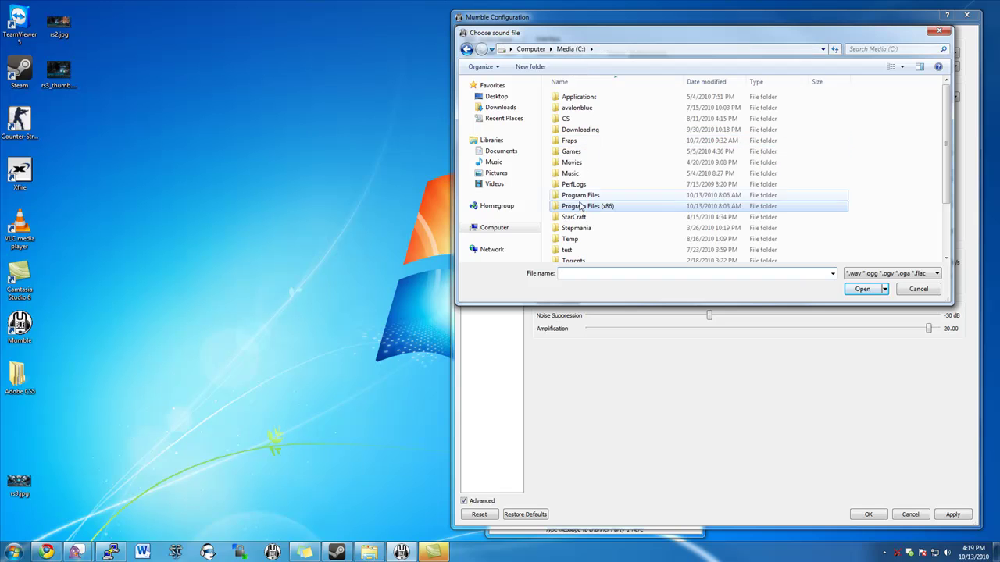
{"action": "double_click", "coordinate": [580, 195]}
{"action": "scroll", "coordinate": [580, 200], "scroll_direction": "down", "scroll_amount": 2}
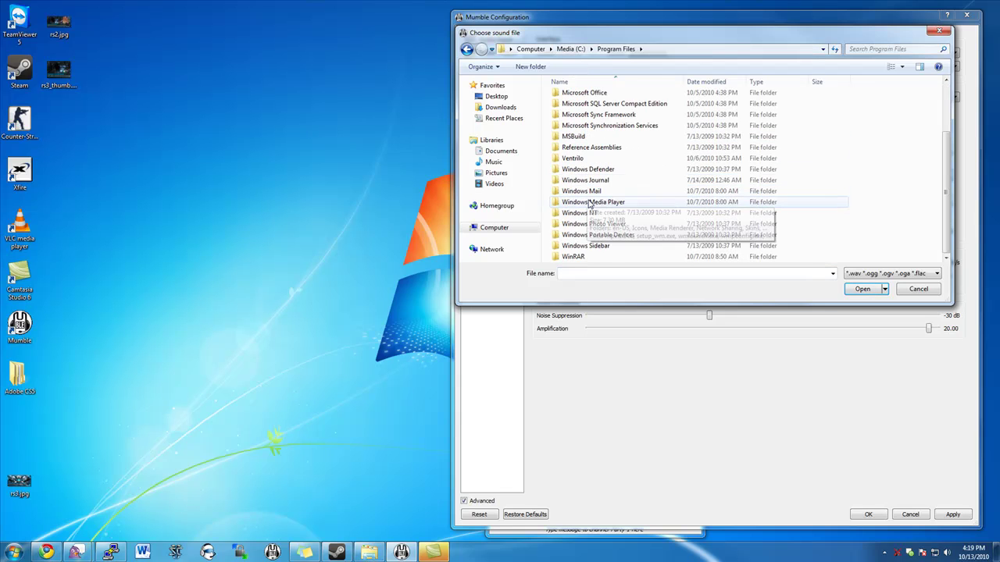
{"action": "double_click", "coordinate": [599, 163]}
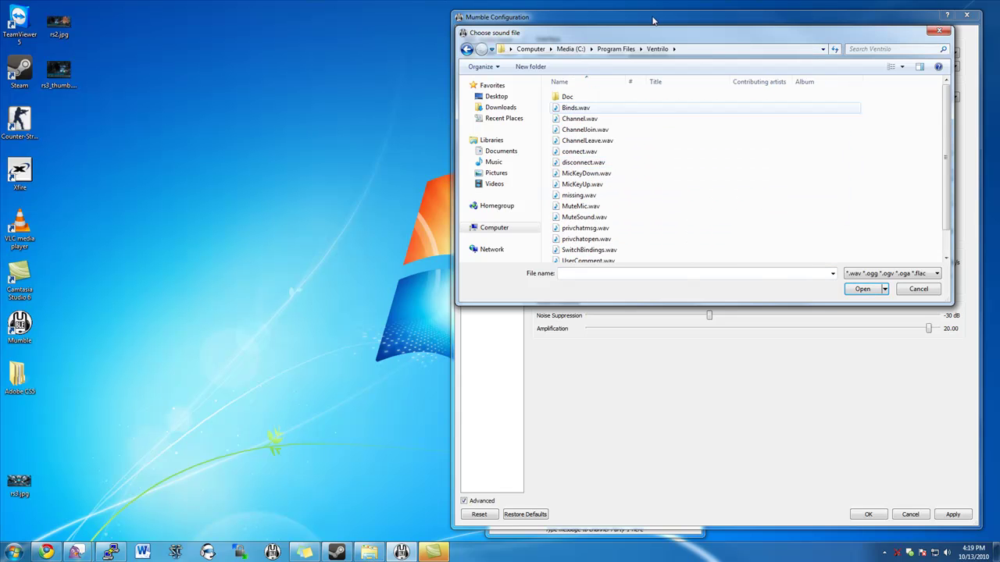
{"action": "scroll", "coordinate": [640, 226], "scroll_direction": "down", "scroll_amount": 1}
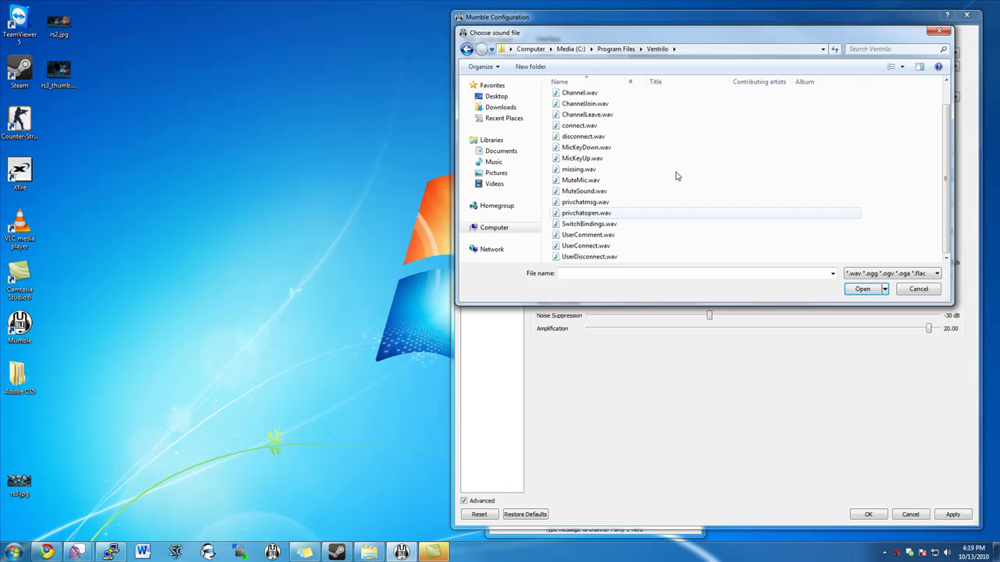
{"action": "double_click", "coordinate": [625, 147]}
- Set the push-to-talk Off sound to MicKeyUp.wav from the Ventrilo folder in Program Files
{"action": "left_click", "coordinate": [886, 204]}
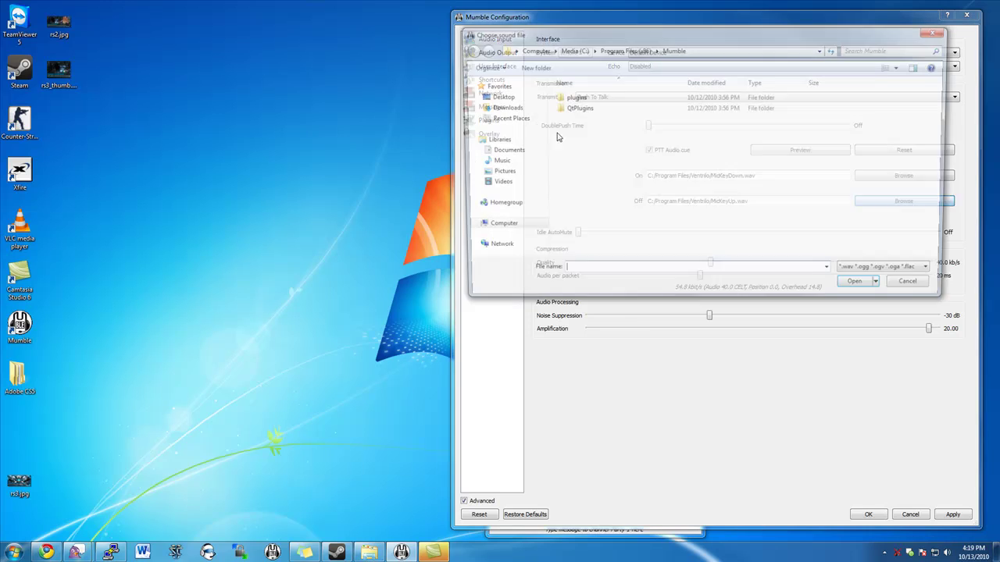
{"action": "left_click", "coordinate": [570, 49]}
{"action": "double_click", "coordinate": [582, 195]}
{"action": "scroll", "coordinate": [613, 234], "scroll_direction": "down", "scroll_amount": 2}
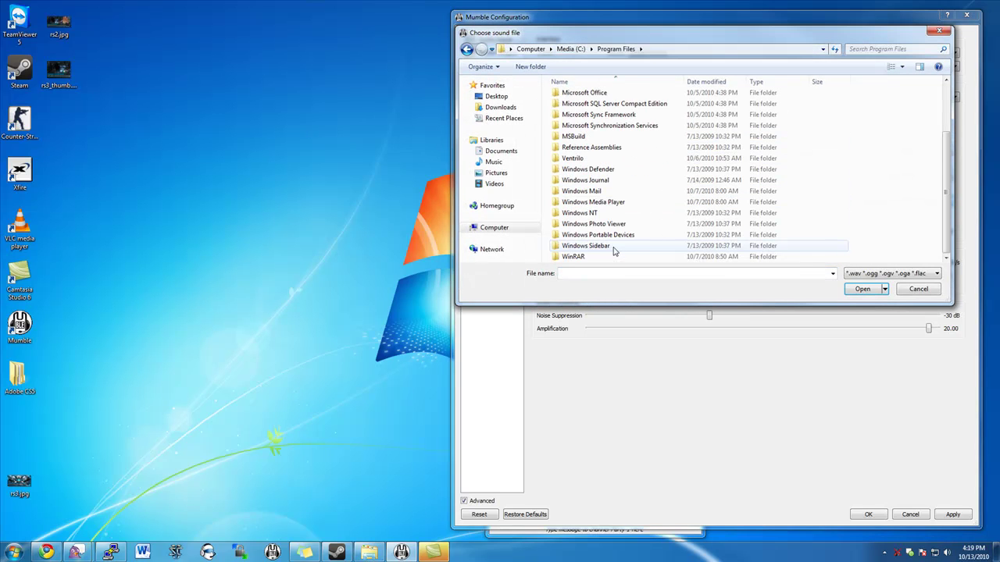
{"action": "double_click", "coordinate": [597, 159]}
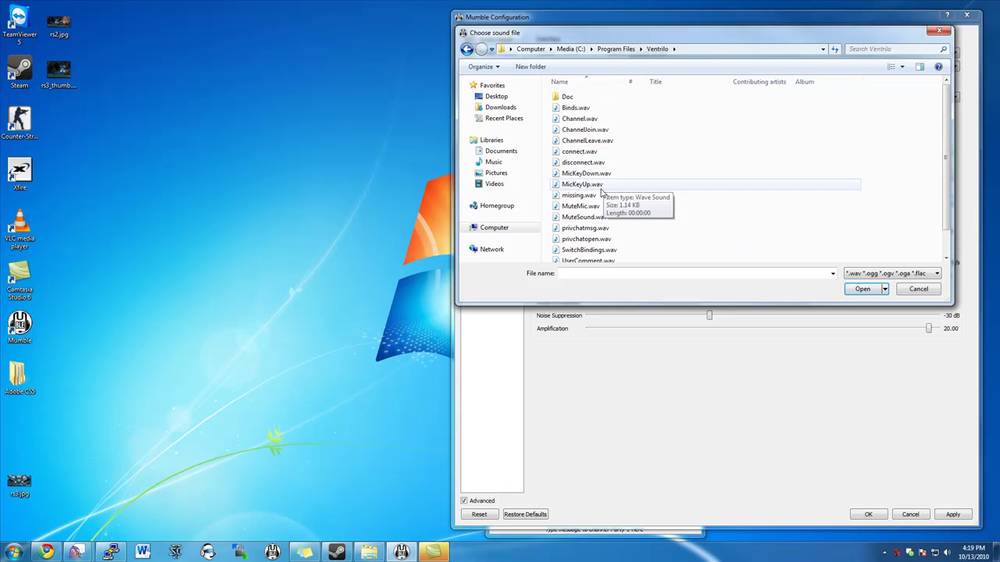
{"action": "left_click", "coordinate": [581, 185]}
{"action": "left_click", "coordinate": [859, 290]}
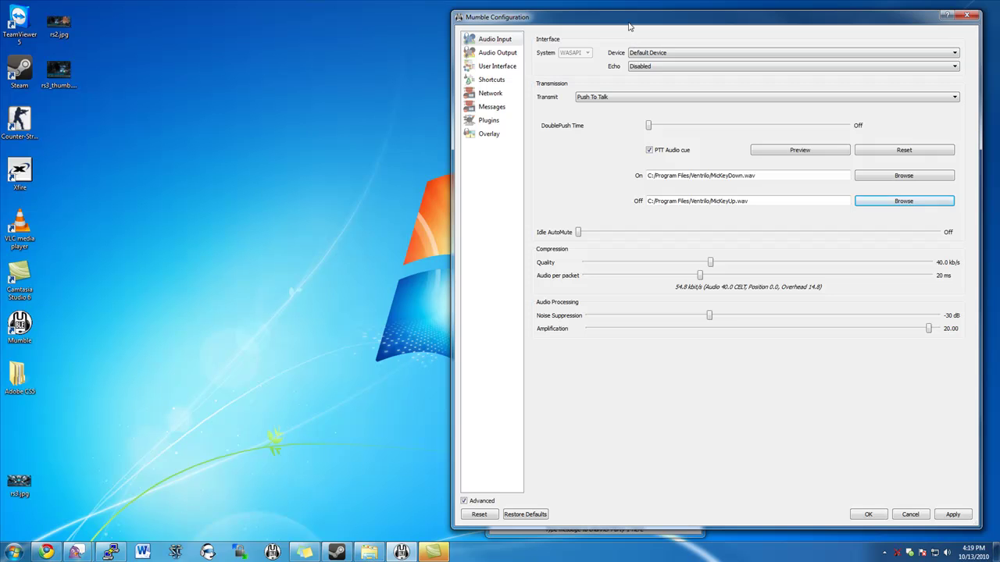
- In the overlay settings, show everyone in the overlay, place it at the far-right horizontal position, and save the configuration
{"action": "left_click_drag", "start_coordinate": [615, 21], "coordinate": [701, 40]}
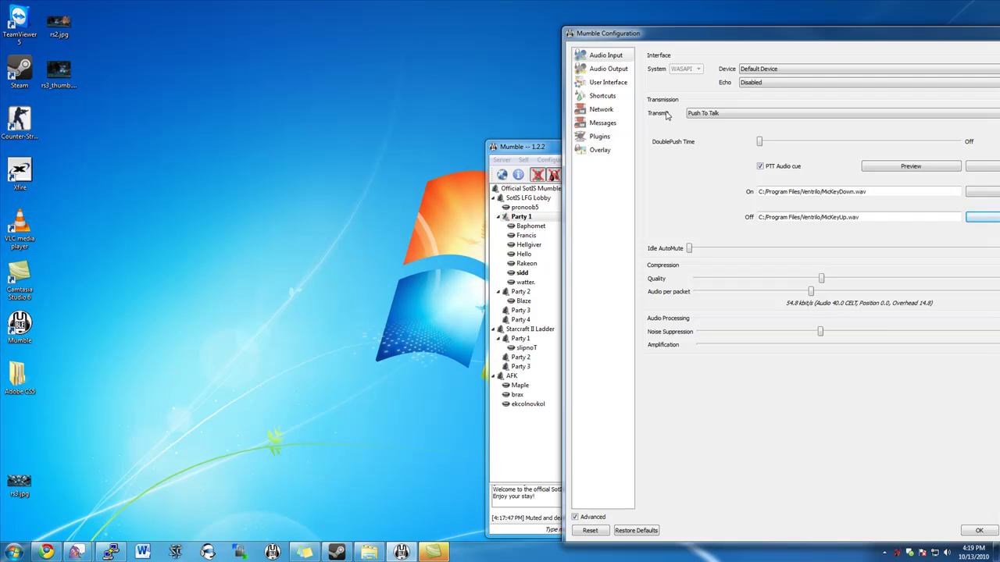
{"action": "left_click", "coordinate": [611, 151]}
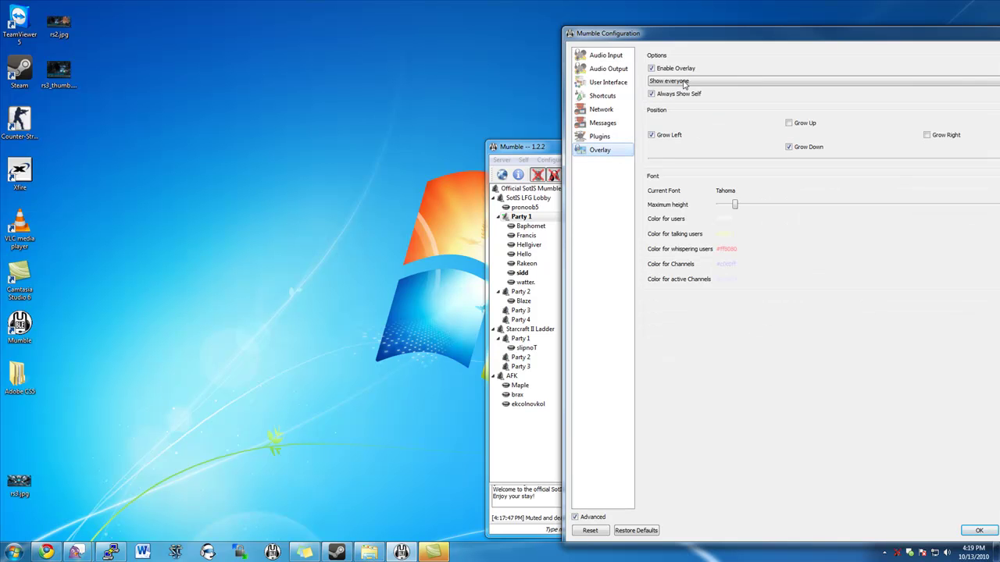
{"action": "left_click_drag", "start_coordinate": [706, 34], "coordinate": [505, 30]}
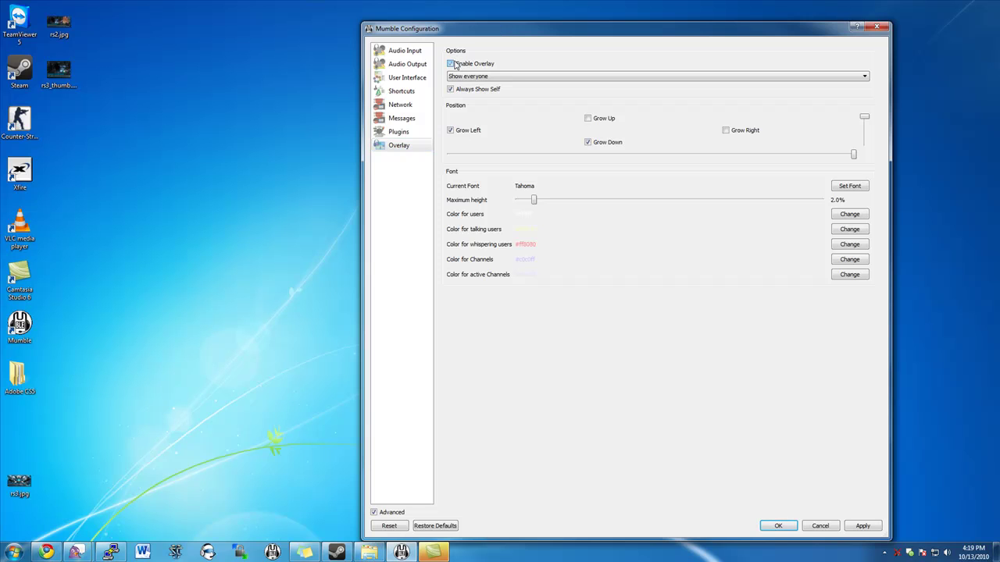
{"action": "left_click", "coordinate": [488, 78]}
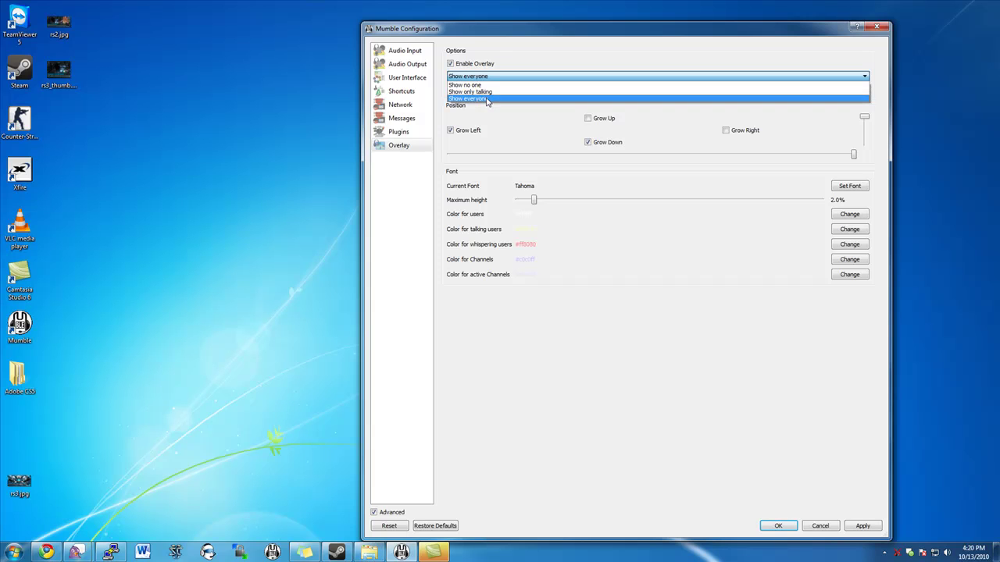
{"action": "left_click", "coordinate": [487, 99]}
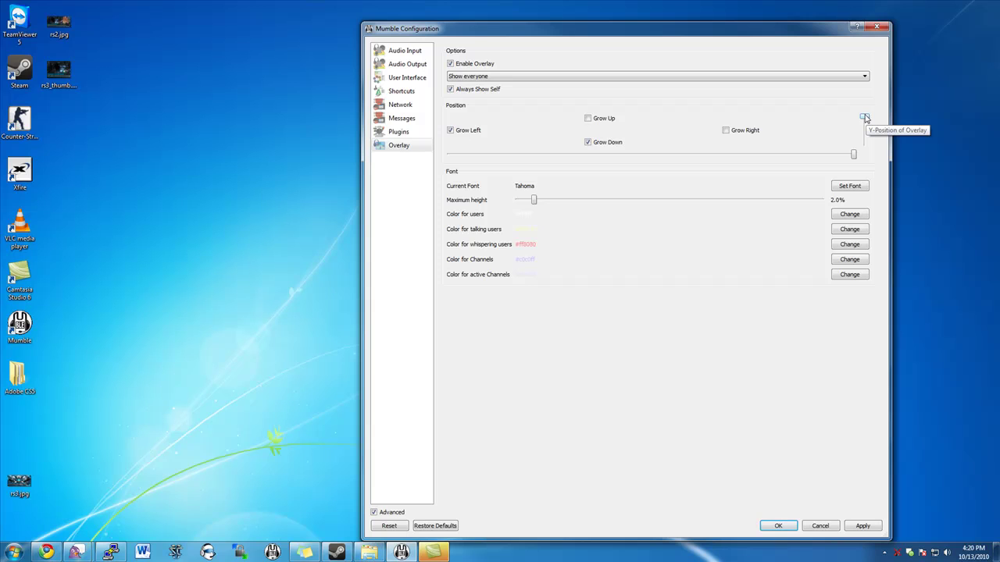
{"action": "left_click_drag", "start_coordinate": [853, 154], "coordinate": [912, 161]}
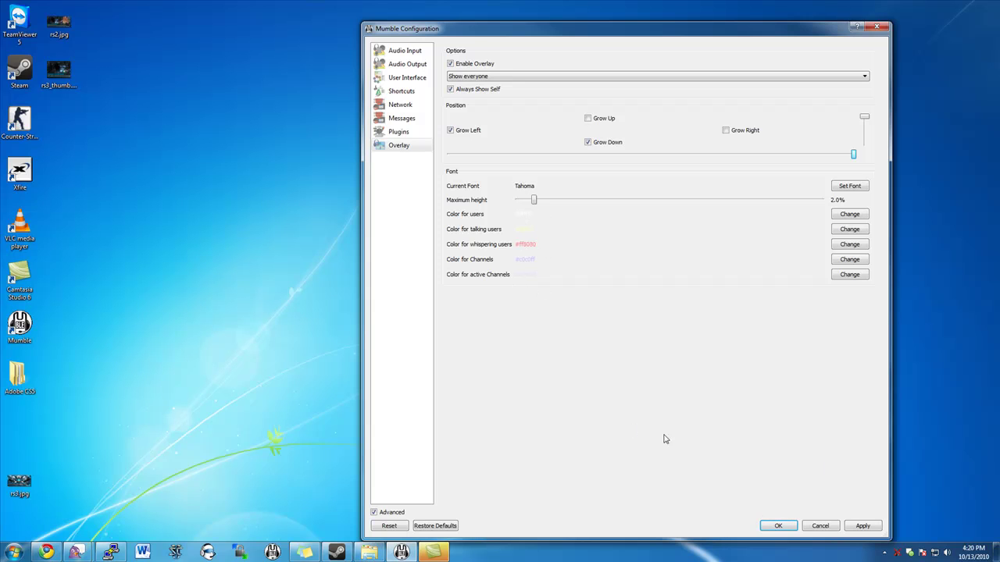
{"action": "left_click", "coordinate": [768, 528]}
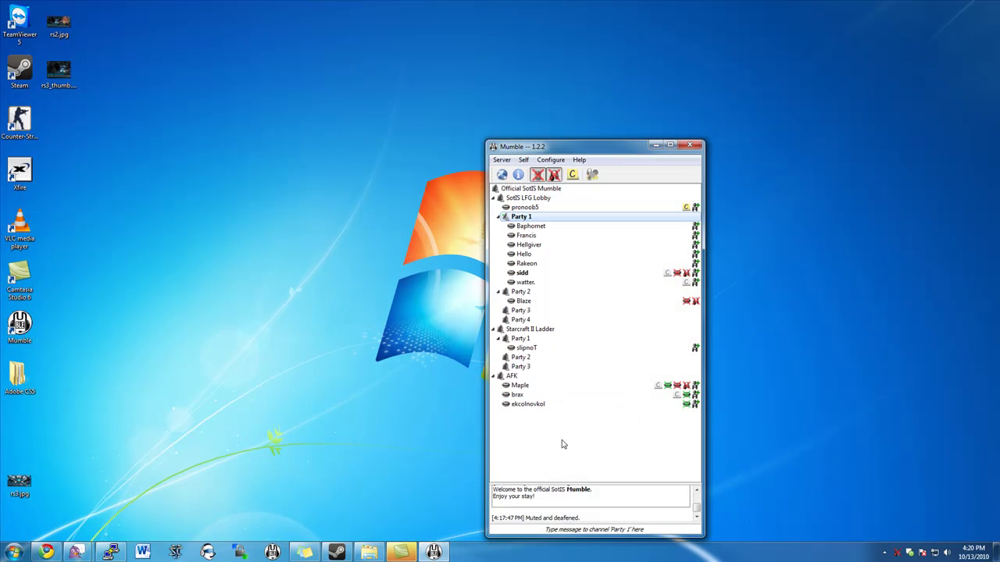
- View your own user comment in its editor, select its whole text, and close it without saving
{"action": "left_click", "coordinate": [573, 174]}
{"action": "key", "text": "ctrl+a"}
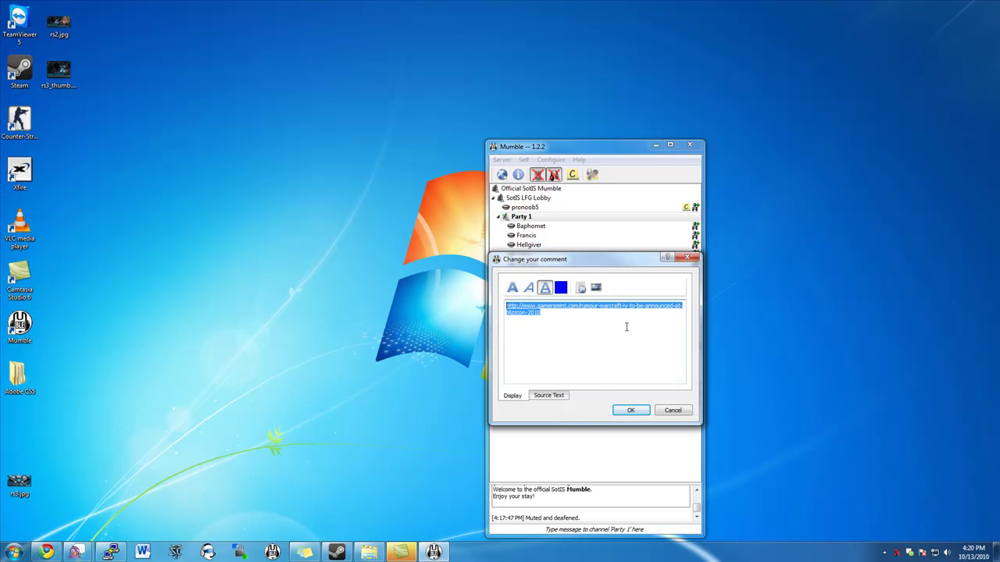
{"action": "left_click", "coordinate": [670, 412]}
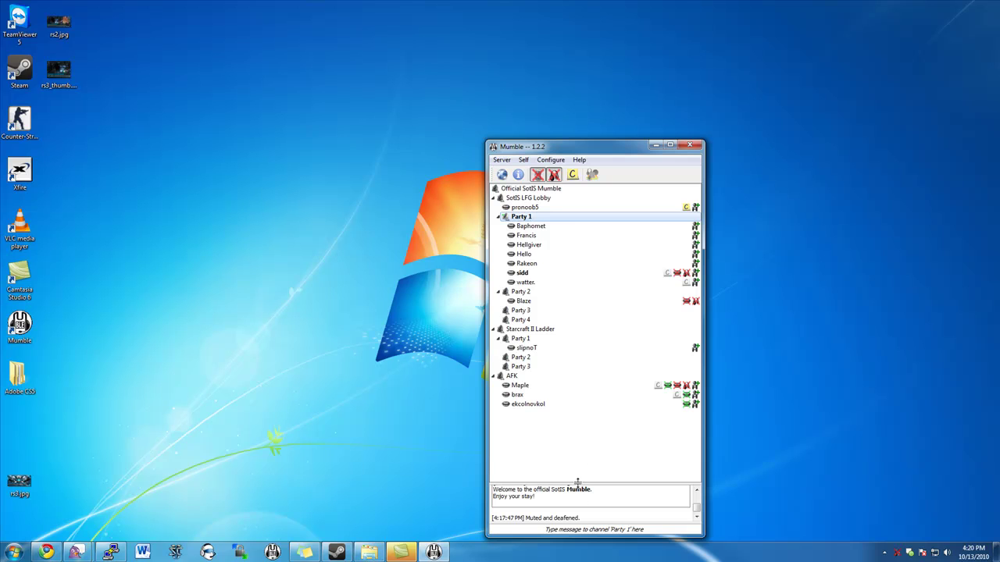
- Enlarge the message log area, then review the User Interface layout settings and close the configuration
{"action": "left_click_drag", "start_coordinate": [570, 483], "coordinate": [571, 427]}
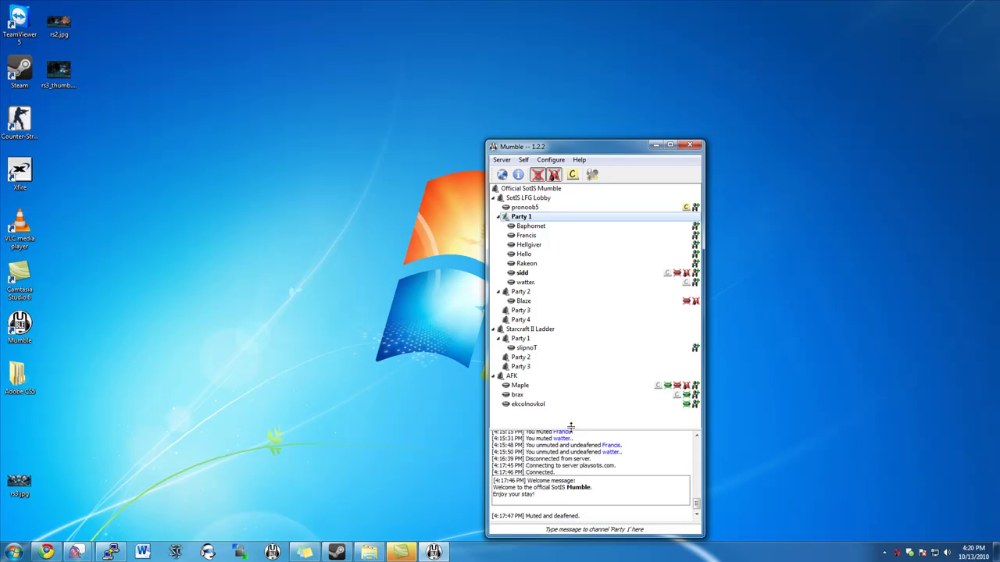
{"action": "left_click", "coordinate": [550, 159]}
{"action": "left_click", "coordinate": [554, 174]}
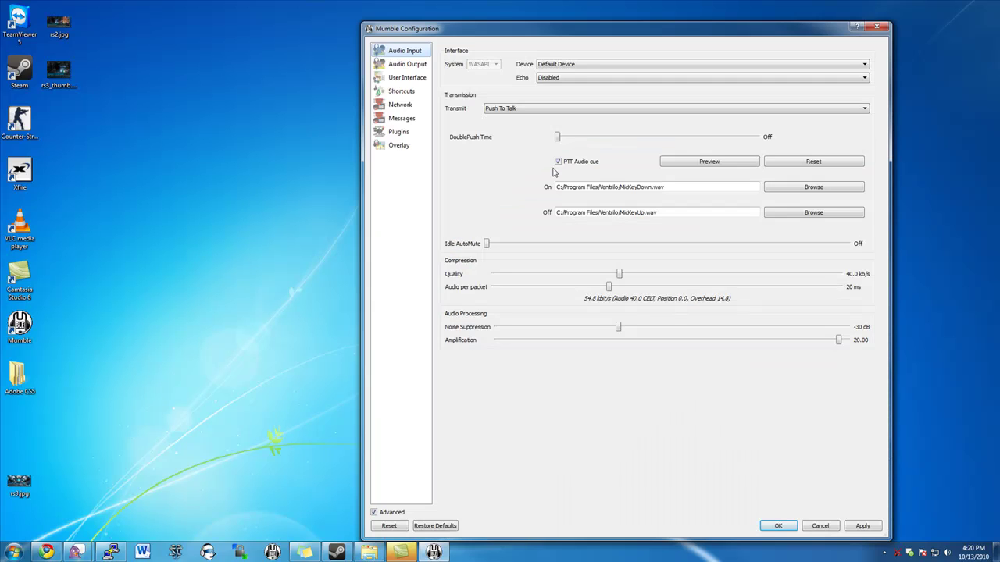
{"action": "left_click", "coordinate": [409, 78]}
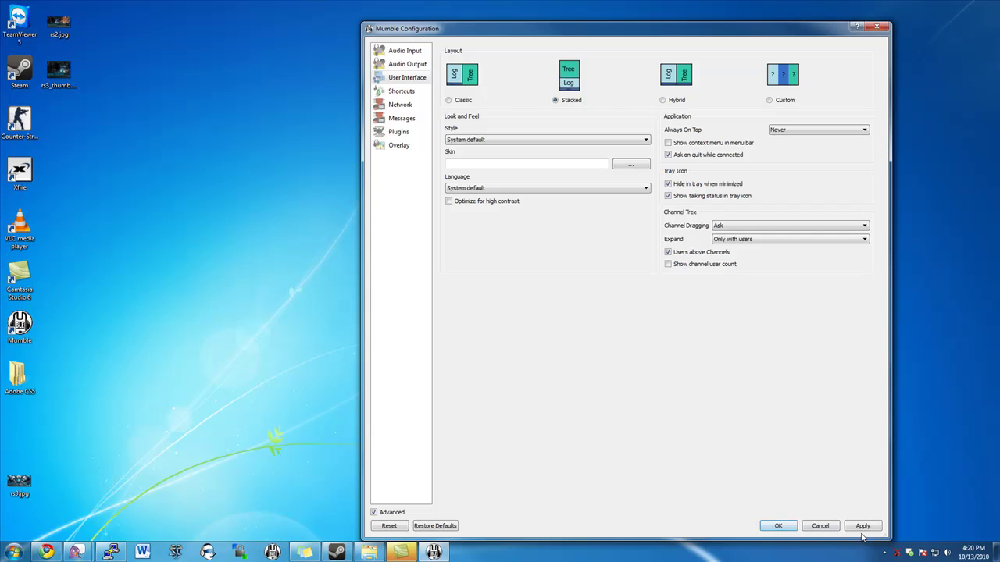
{"action": "left_click", "coordinate": [777, 526]}
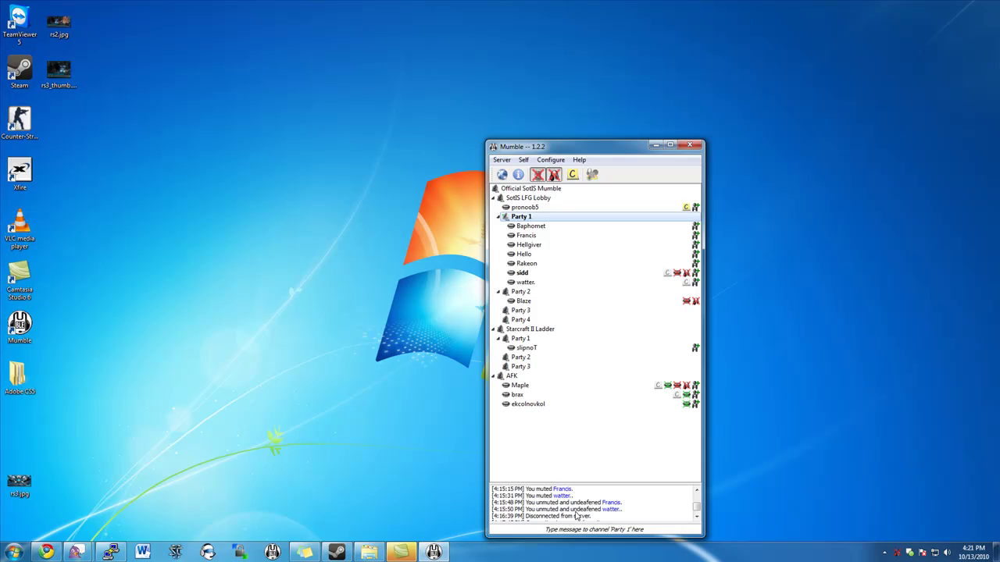